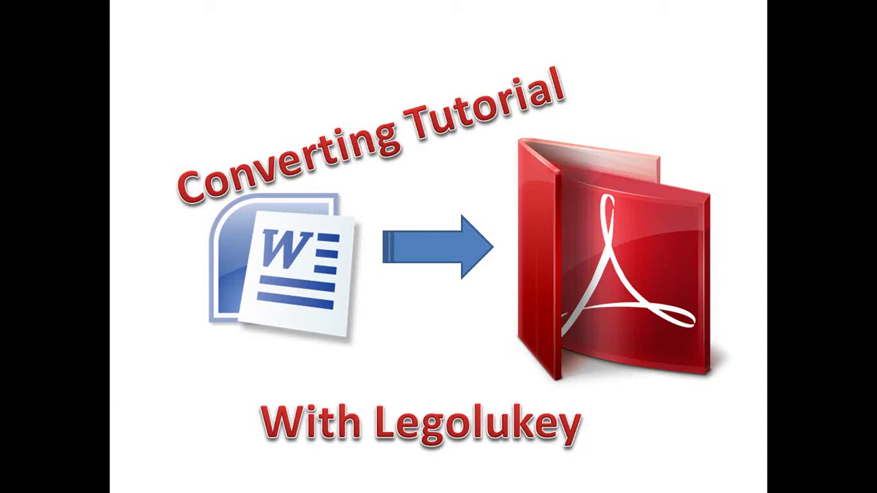
# End the slide show and switch to the 11B 2a Word document
pyautogui.press('Escape')
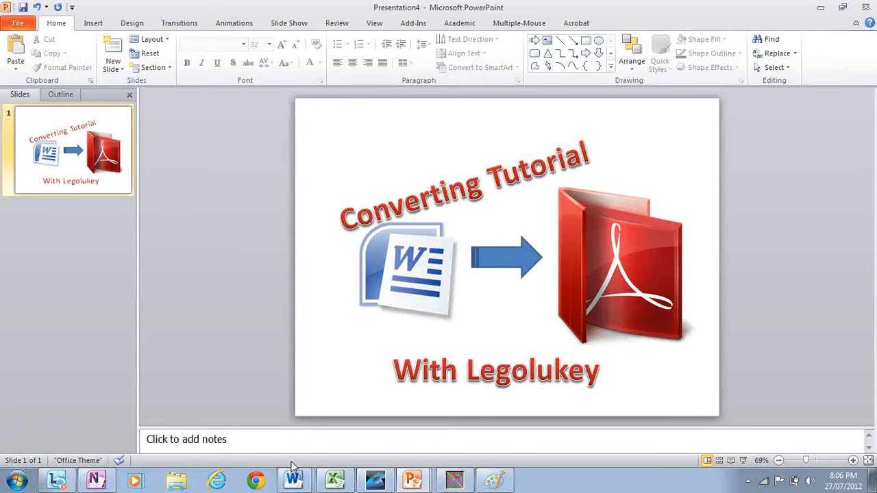
pyautogui.click(293, 482)
pyautogui.write('11B 2a)')
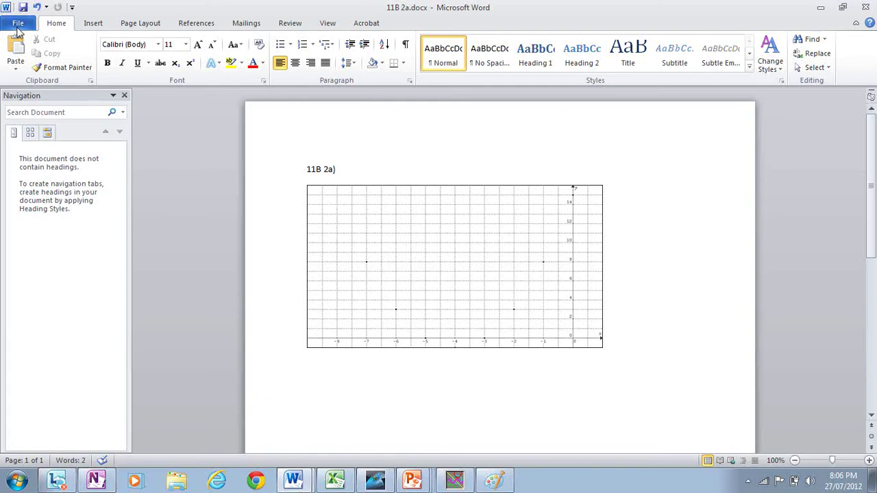
# Start a Save as Adobe PDF export from the File backstage of 11B 2a
pyautogui.click(18, 23)
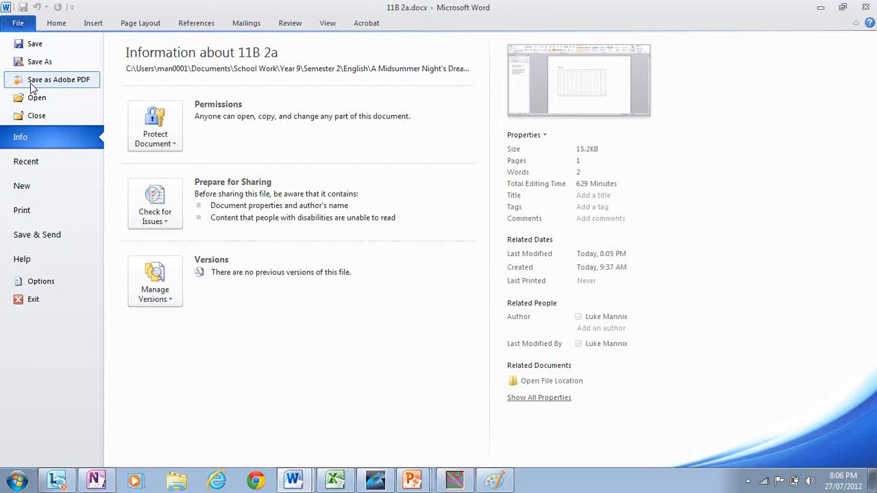
pyautogui.click(30, 83)
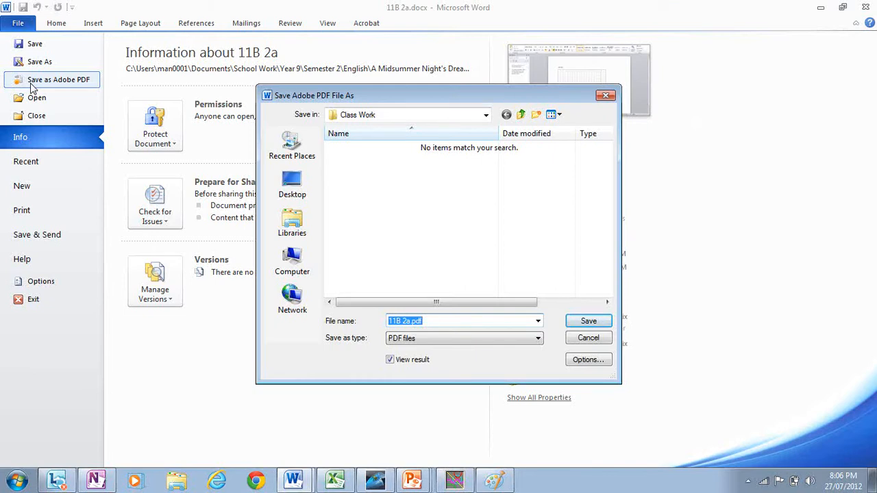
# Browse to the Youtube folder on the LUKEM USB (K:) drive and select the file name for renaming
pyautogui.click(300, 220)
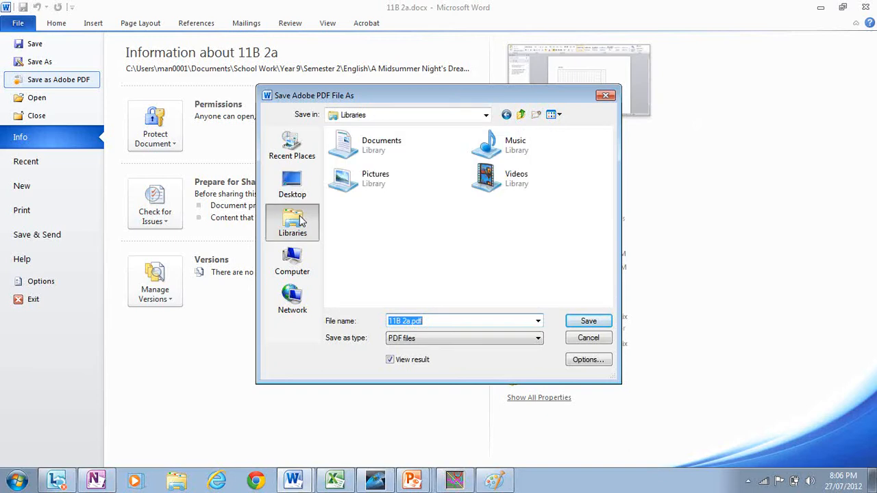
pyautogui.click(293, 260)
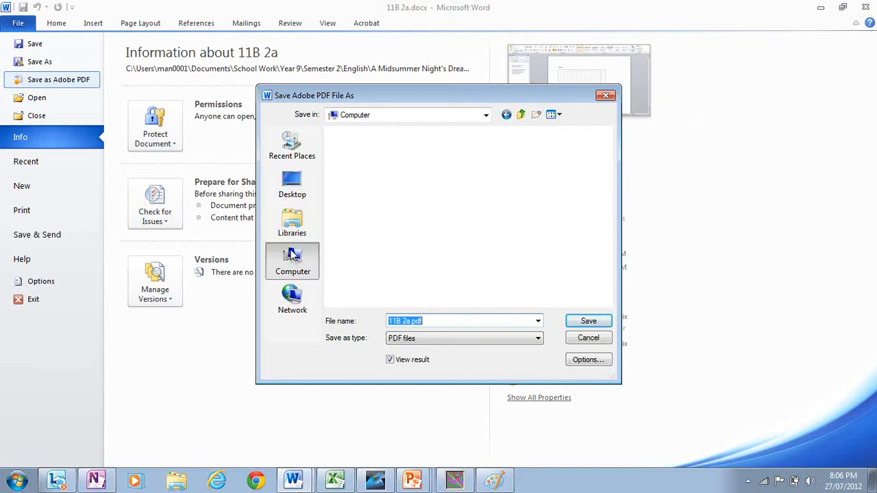
pyautogui.doubleClick(387, 240)
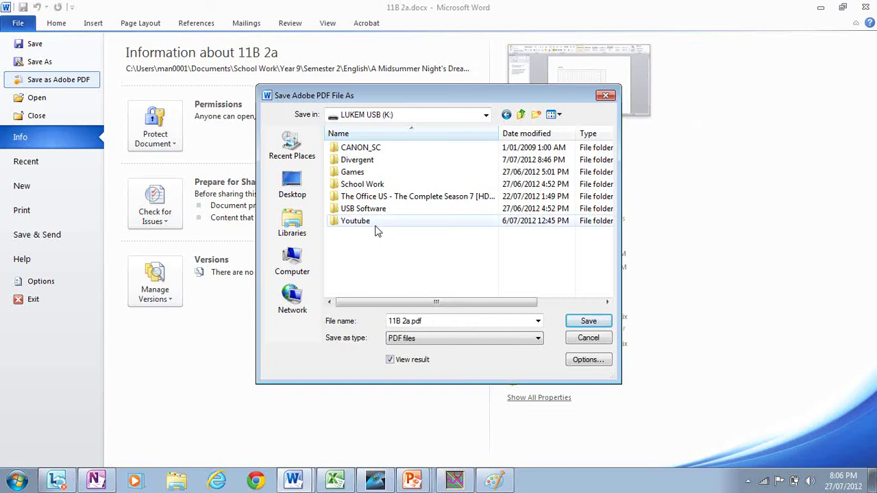
pyautogui.doubleClick(355, 220)
pyautogui.click(414, 321)
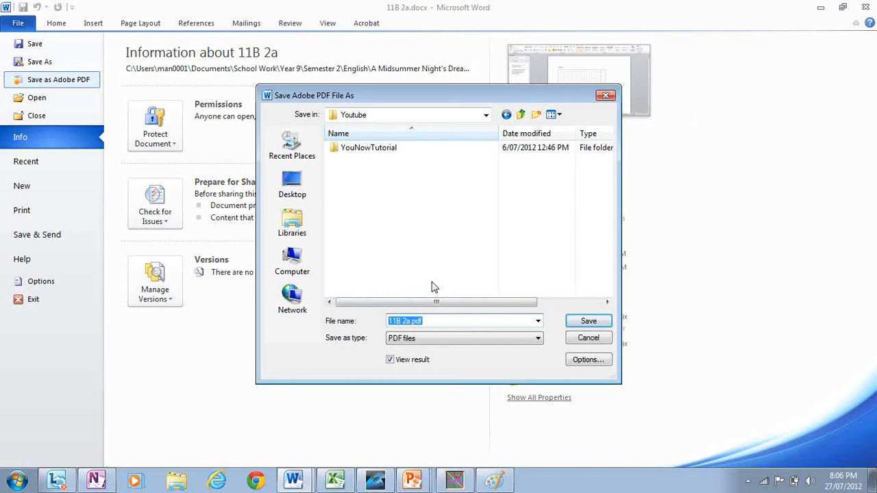
pyautogui.write('11B2A')
pyautogui.write('T')
pyautogui.write('utorial')
pyautogui.write('PDF')
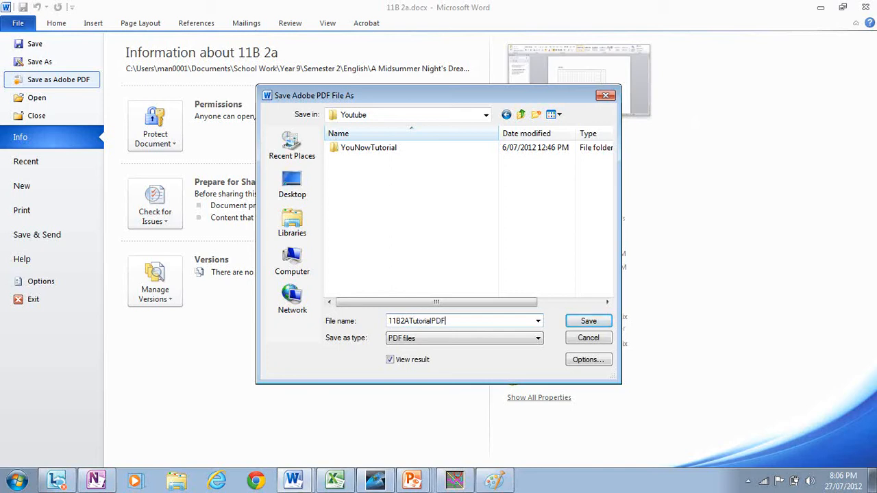
pyautogui.write('Converting')
pyautogui.write('_Im')
pyautogui.write('120')
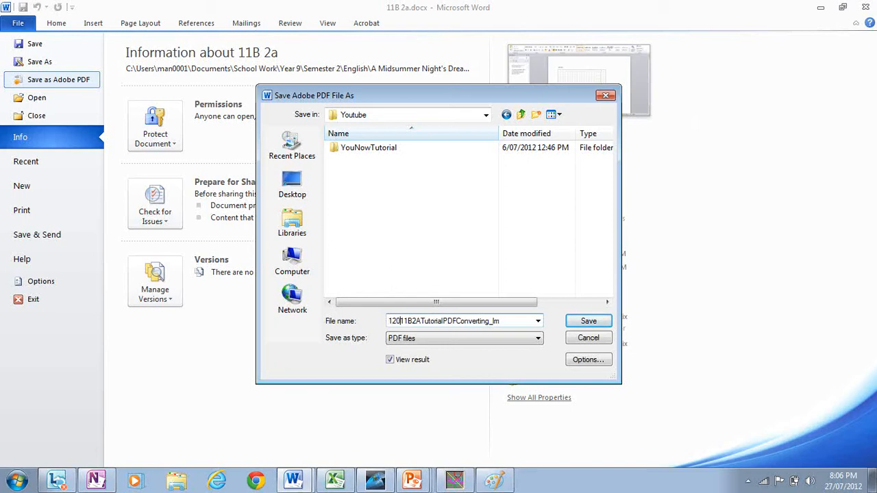
pyautogui.write('7_')
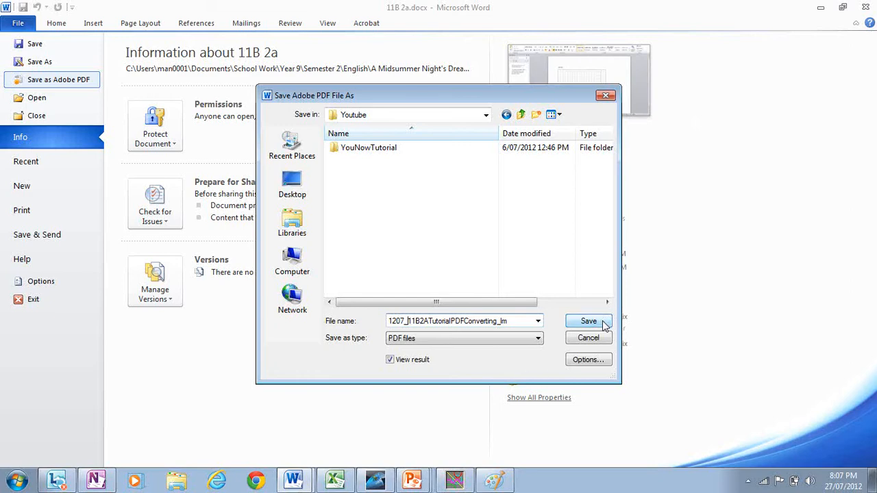
# Save the PDF under the new tutorial name and let Acrobat PDFMaker convert it
pyautogui.click(589, 321)
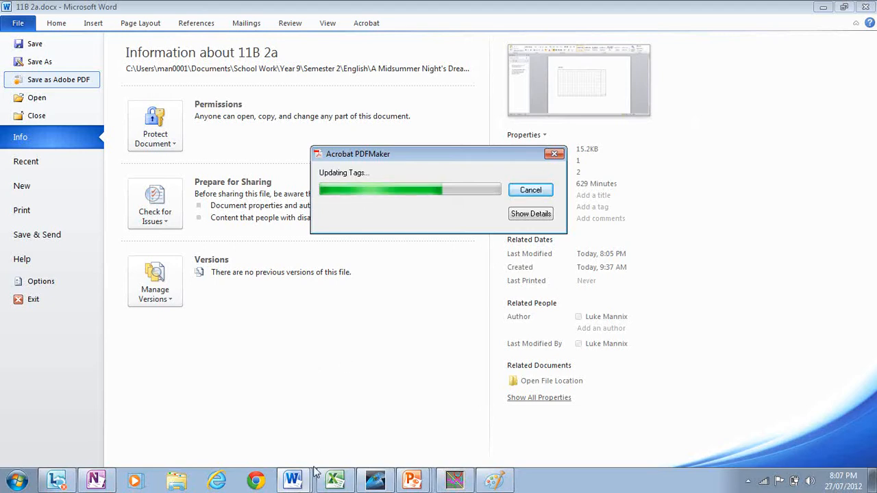
pyautogui.click(411, 480)
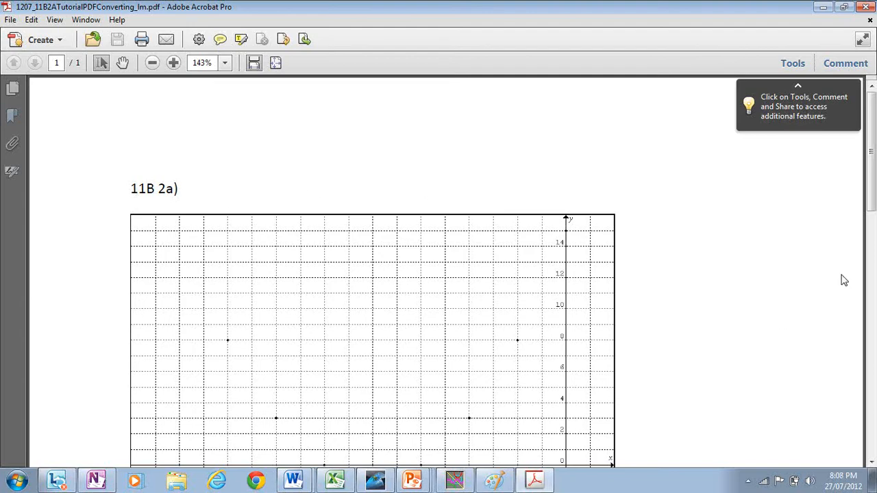
pyautogui.moveTo(871, 137)
pyautogui.mouseDown()
pyautogui.moveTo(872, 206)
pyautogui.moveTo(874, 182)
pyautogui.mouseUp()
# Minimize the Acrobat window after reviewing the converted graph PDF
pyautogui.click(827, 11)
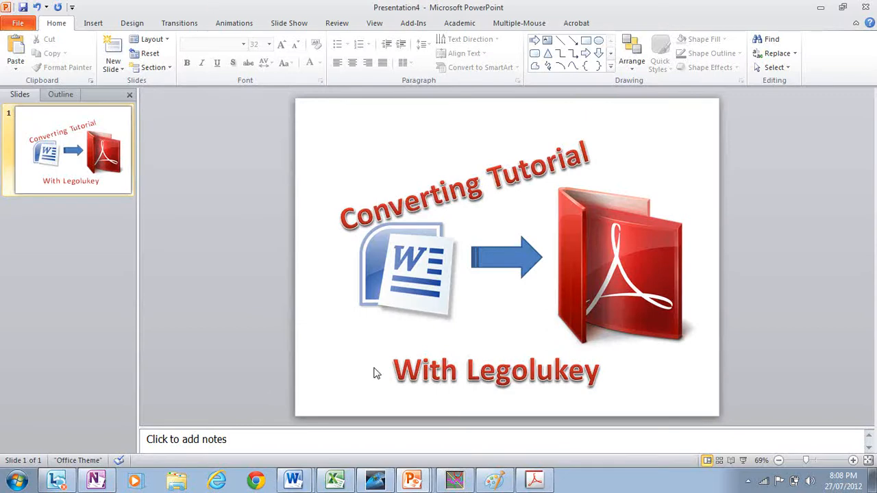
# Return to the 11B 2a document and bring up Save As with the file-type list
pyautogui.press('F5')
pyautogui.click(295, 482)
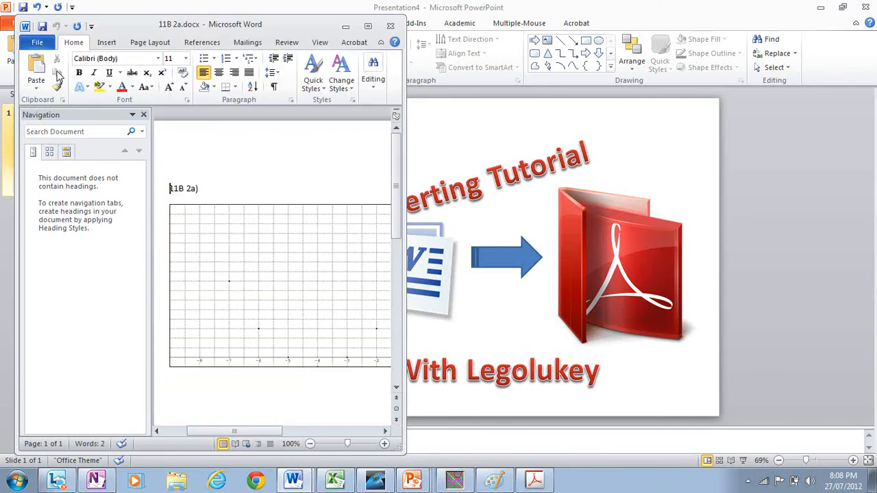
pyautogui.click(39, 43)
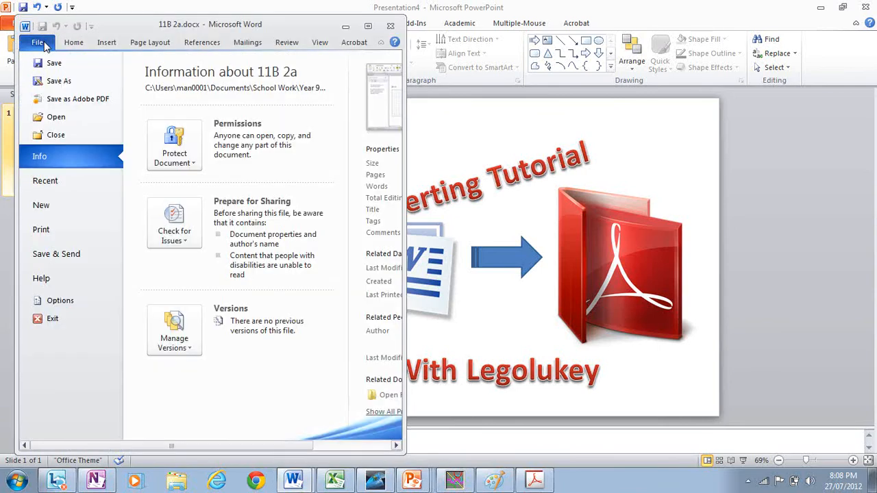
pyautogui.click(55, 80)
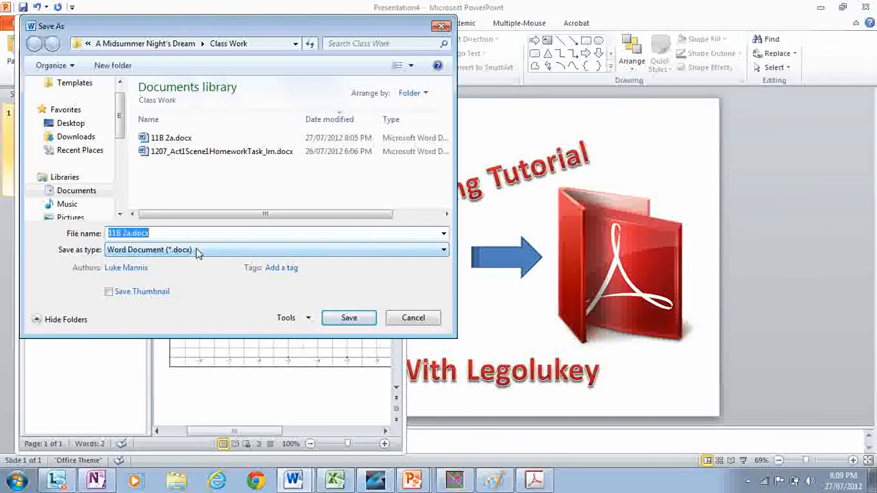
pyautogui.click(198, 251)
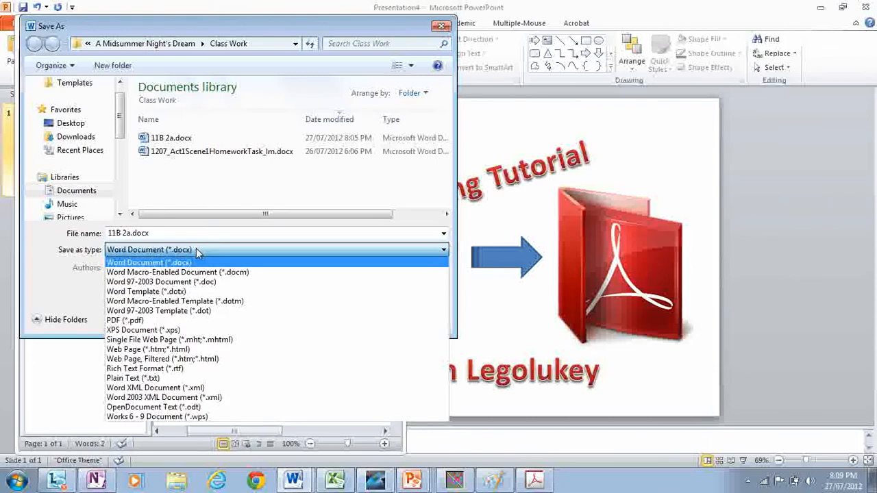
# Save 11B 2a.pdf as PDF in Class Work with Open file after publishing, opening it in Acrobat
pyautogui.click(178, 323)
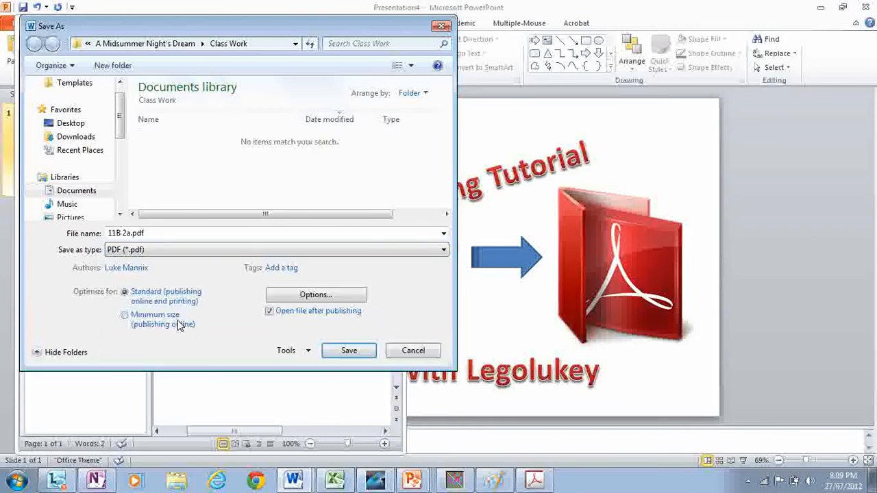
pyautogui.click(255, 233)
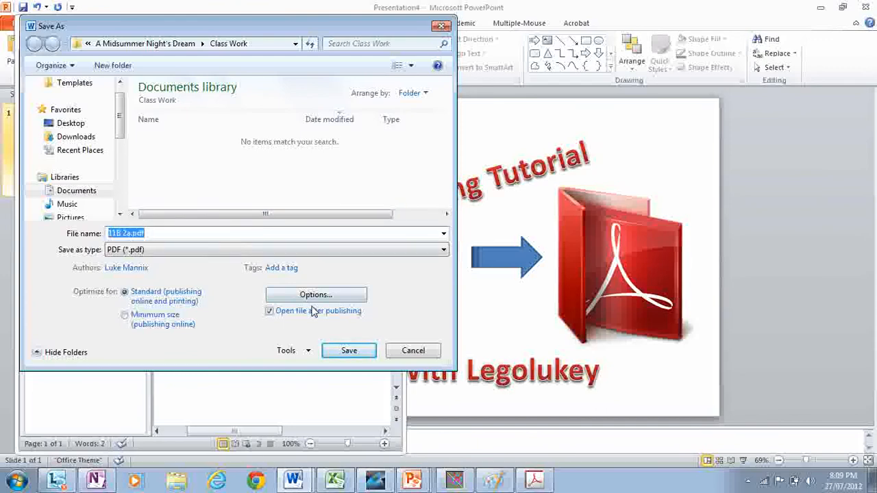
pyautogui.click(332, 355)
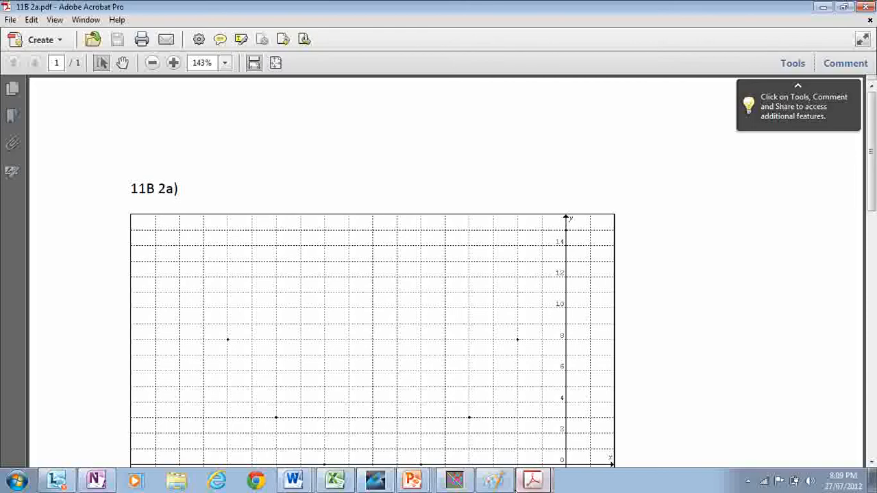
# Switch back to the PowerPoint presentation for the closing title slide
pyautogui.click(414, 482)
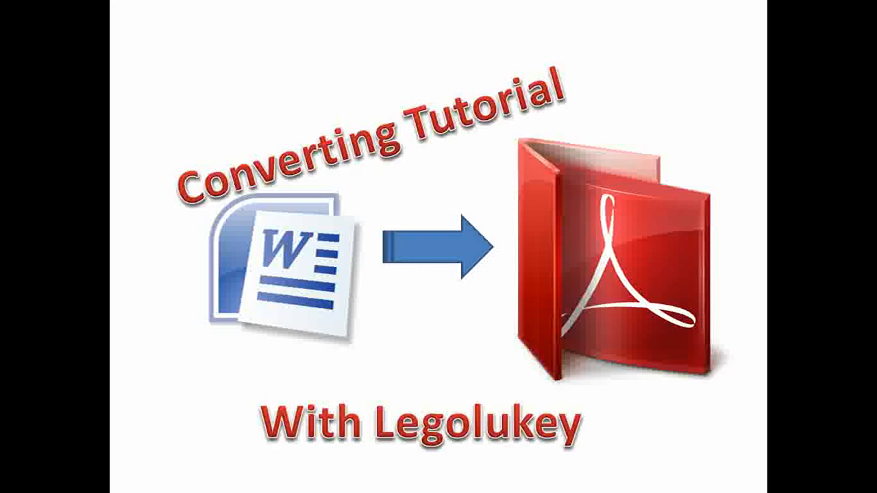
# End the full-screen slide show, returning to the Converting Tutorial slide editor
pyautogui.press('Escape')
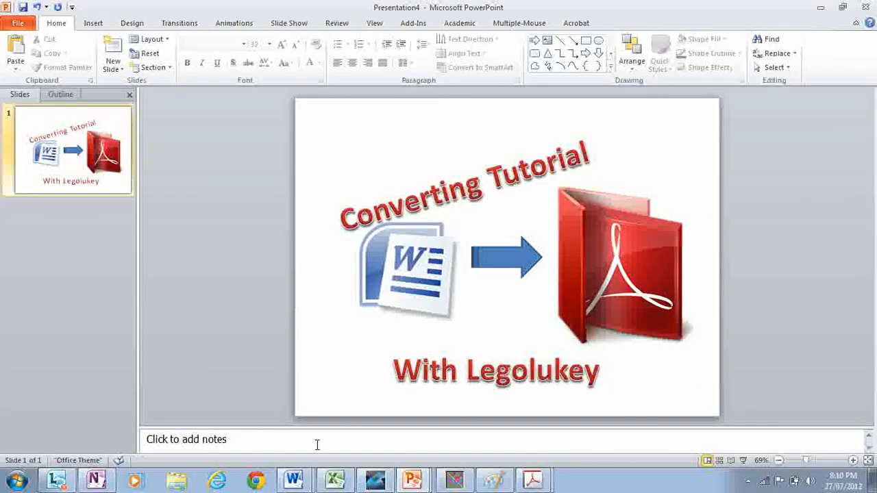